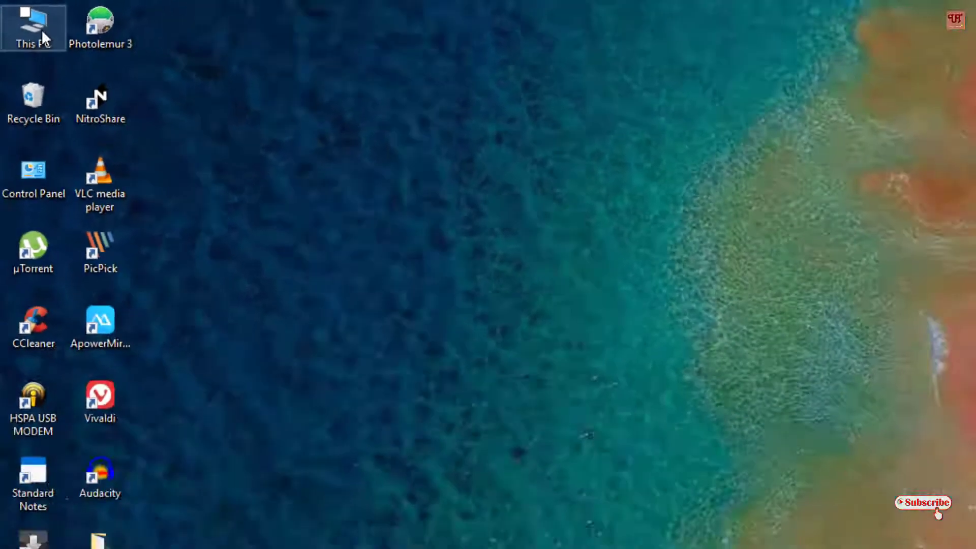
- Show the Windows (C:) Properties from This PC: 188 GB used, 287 GB free, 476 GB capacity
double_click(23, 21)
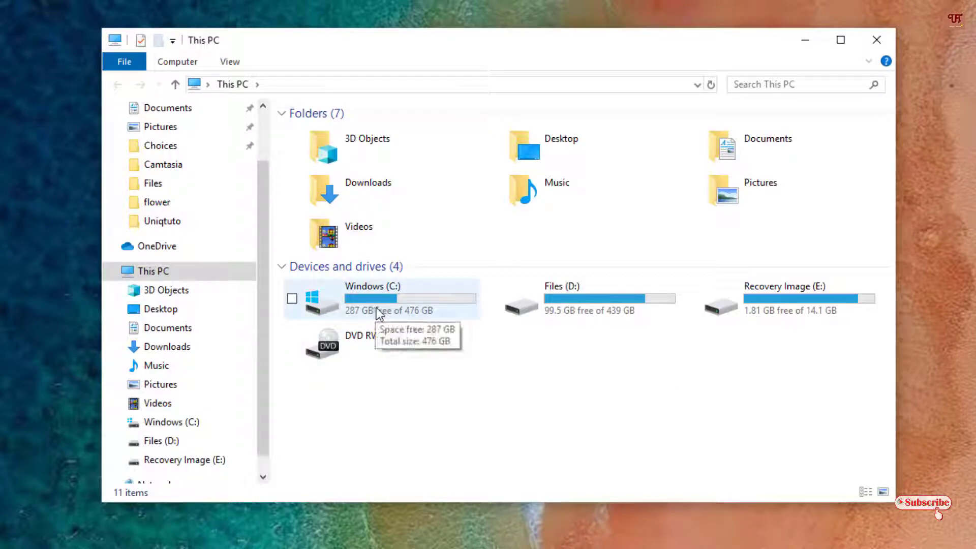
mouse_move(389, 305)
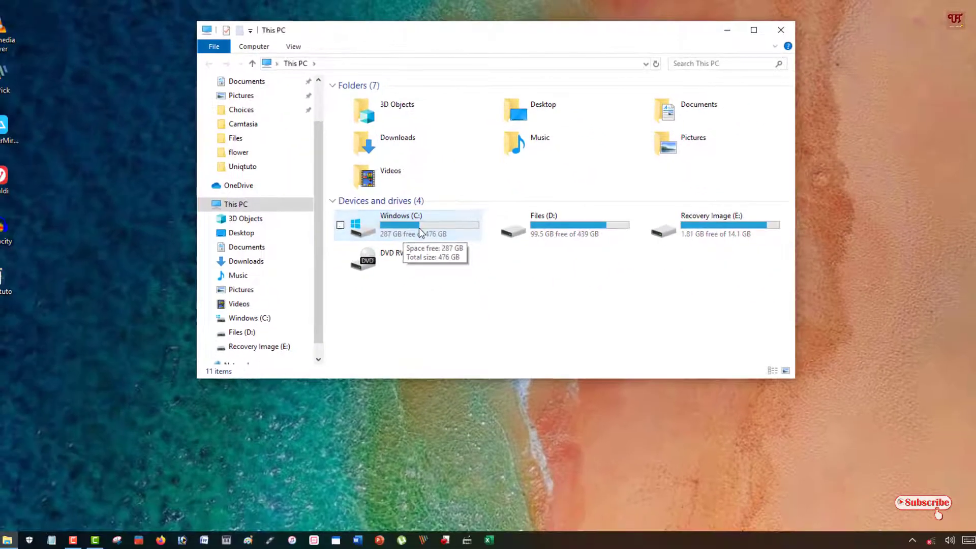
right_click(419, 233)
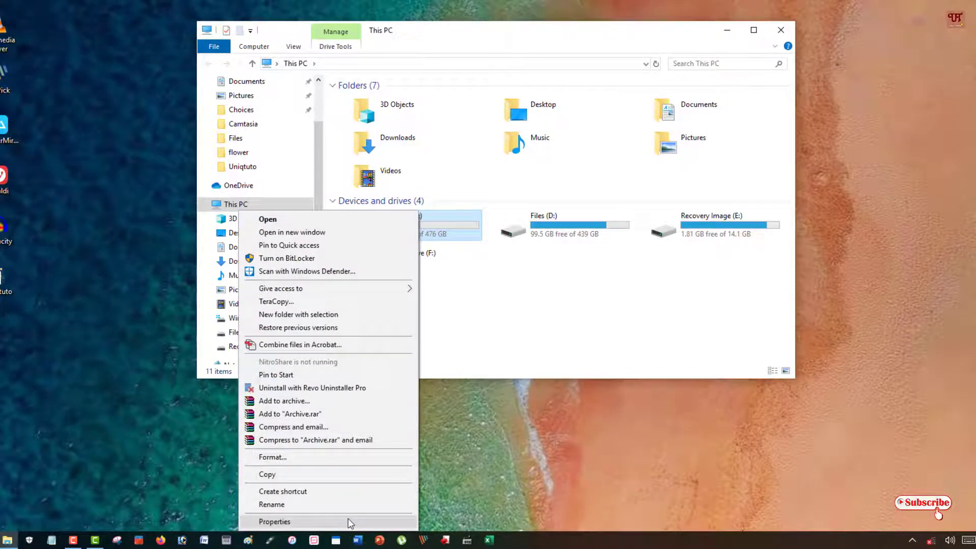
click(318, 527)
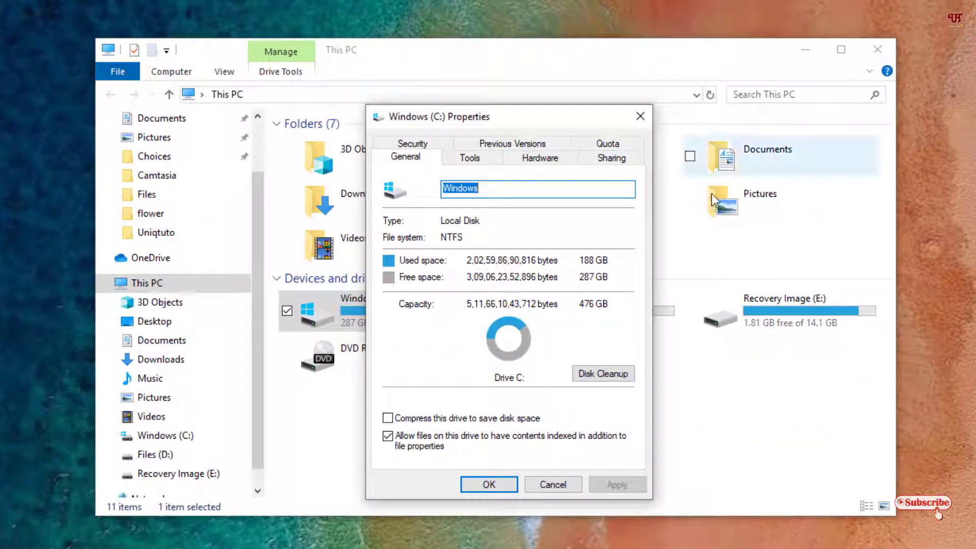
- Tick Temporary files in drive C's Disk Cleanup, then close Disk Cleanup, Properties and This PC
click(611, 376)
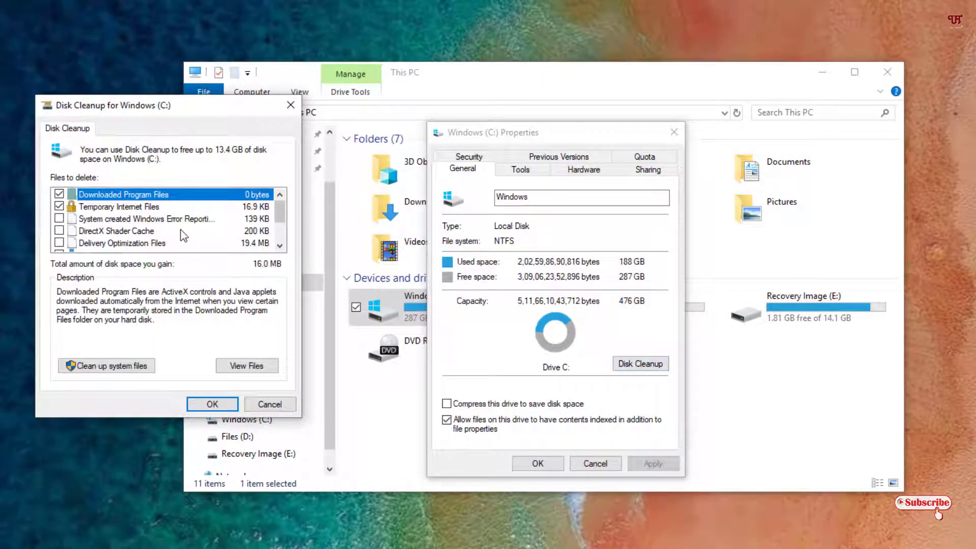
drag(280, 205, 279, 228)
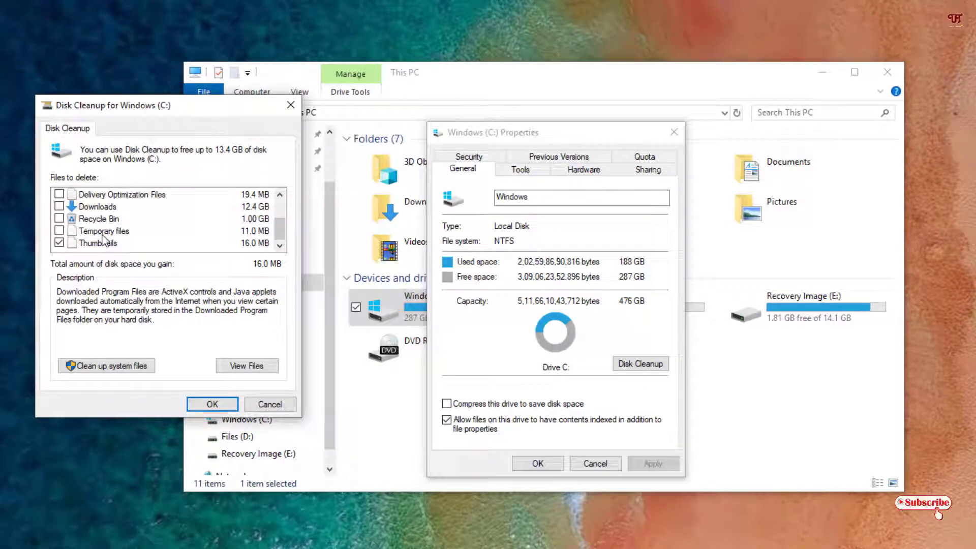
click(60, 231)
click(290, 105)
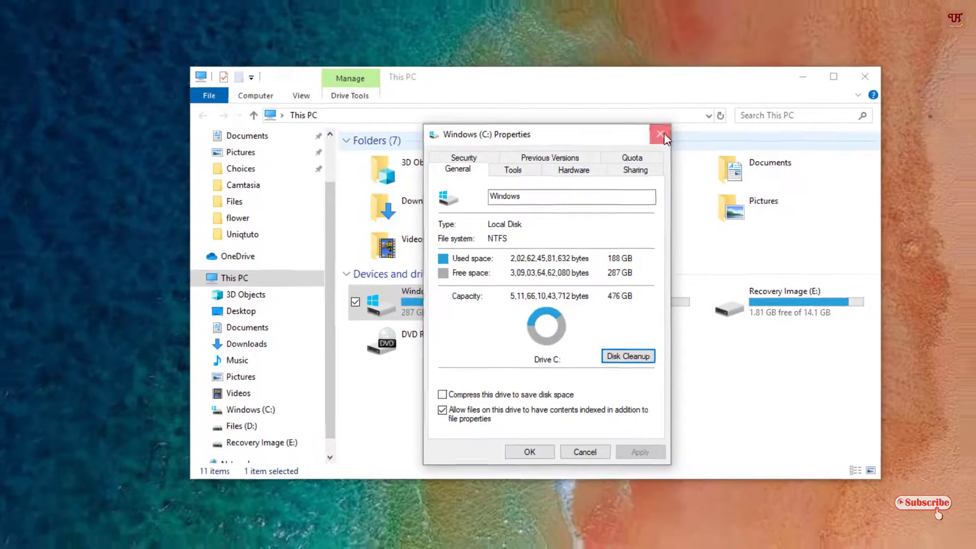
click(674, 132)
click(729, 103)
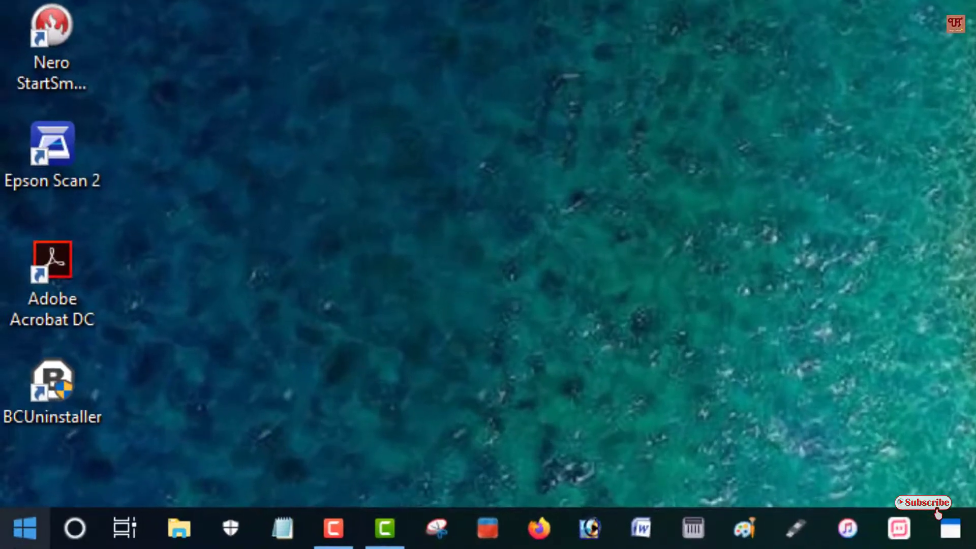
- Go to the System > Storage page in Settings, listing used and free space for drives C, D and E
click(24, 529)
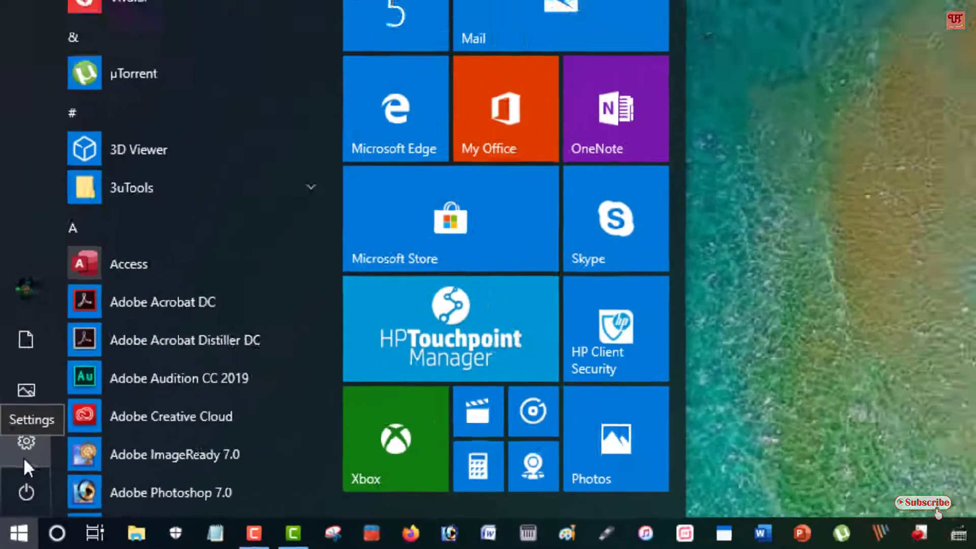
click(31, 429)
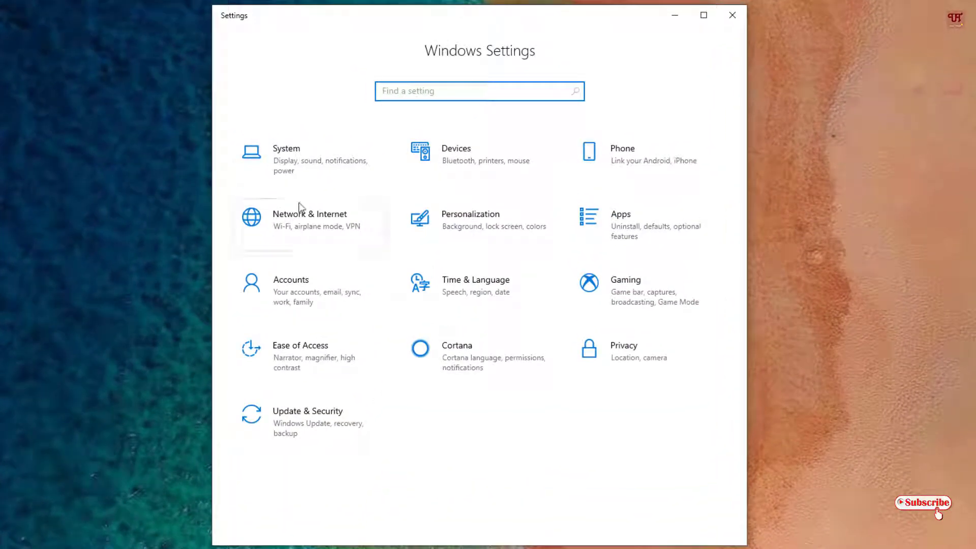
click(290, 161)
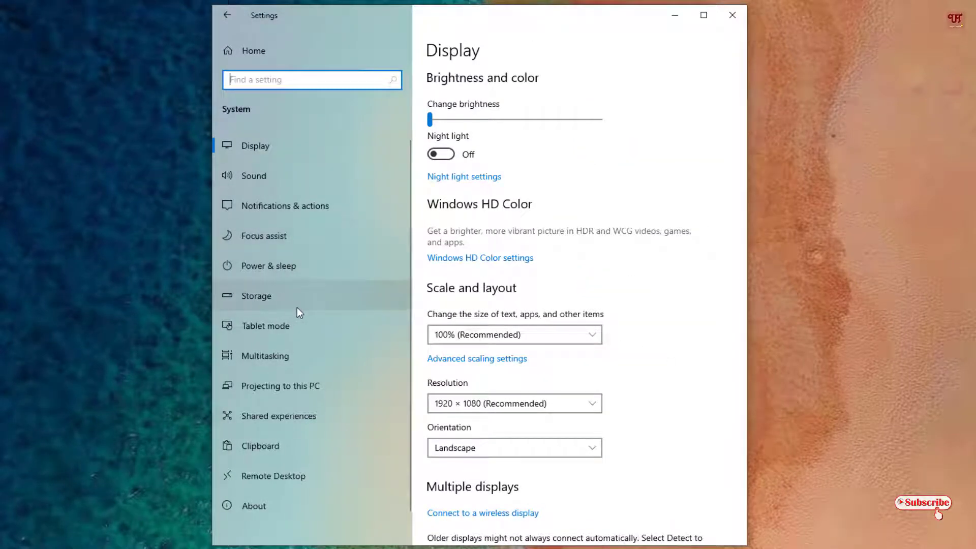
click(257, 303)
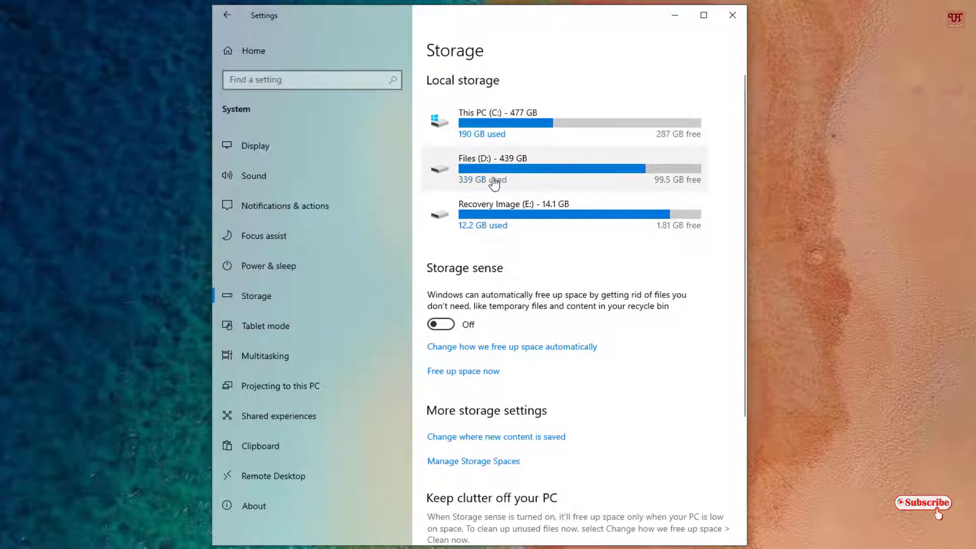
- Show drive C's usage breakdown, start the Temporary files scan, then close Settings
click(484, 119)
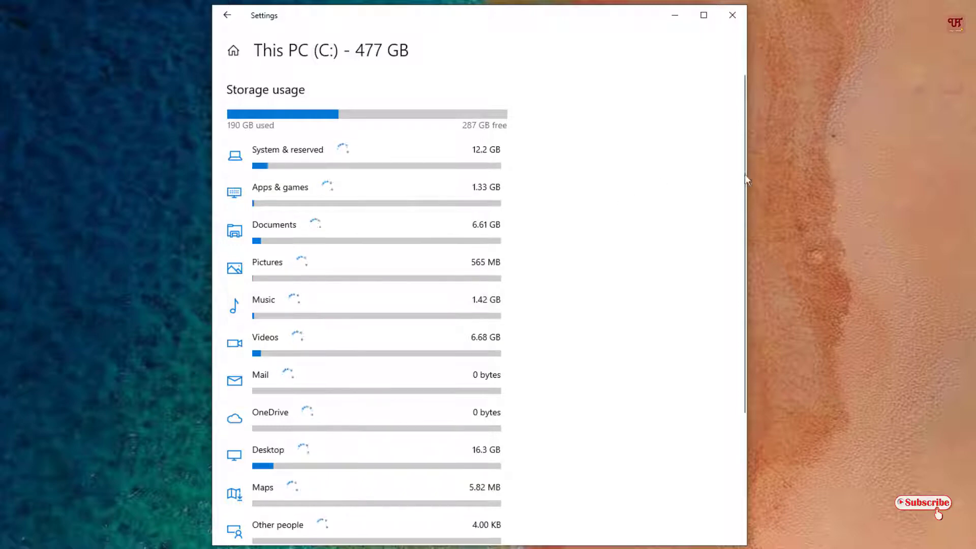
scroll(748, 205, down, 3)
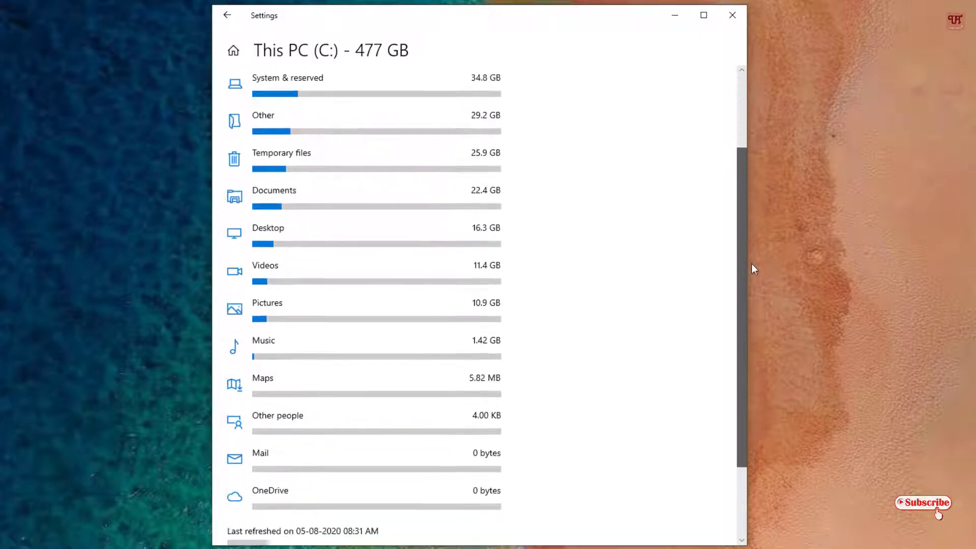
scroll(752, 263, down, 3)
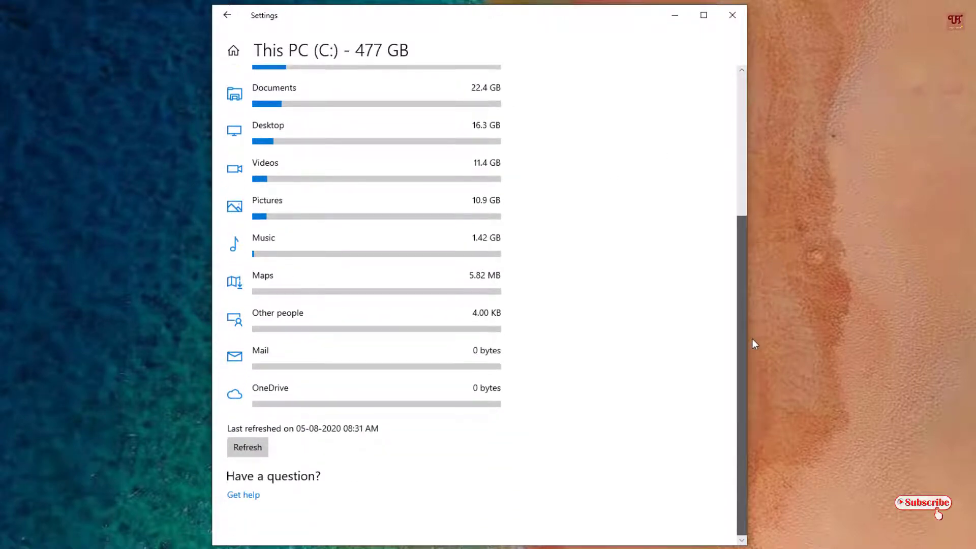
scroll(752, 339, up, 3)
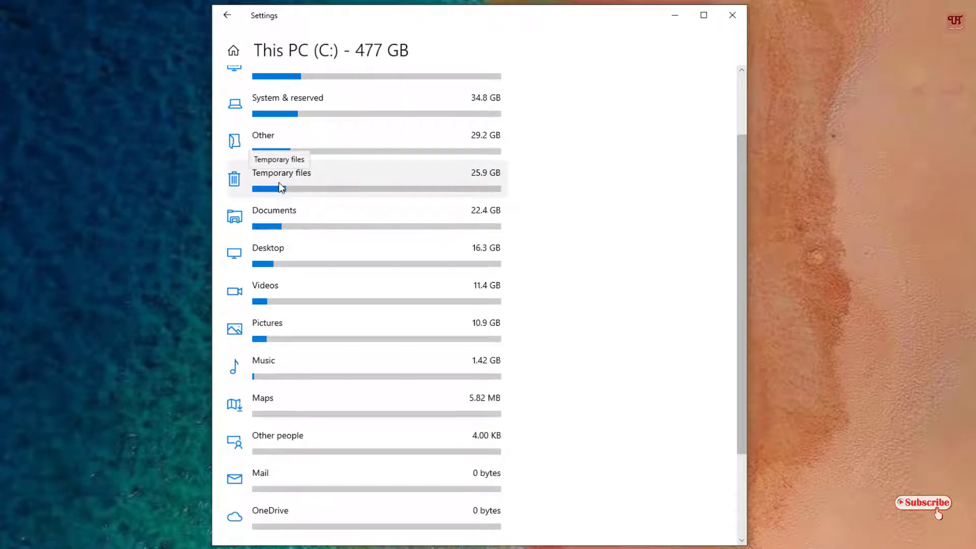
click(280, 188)
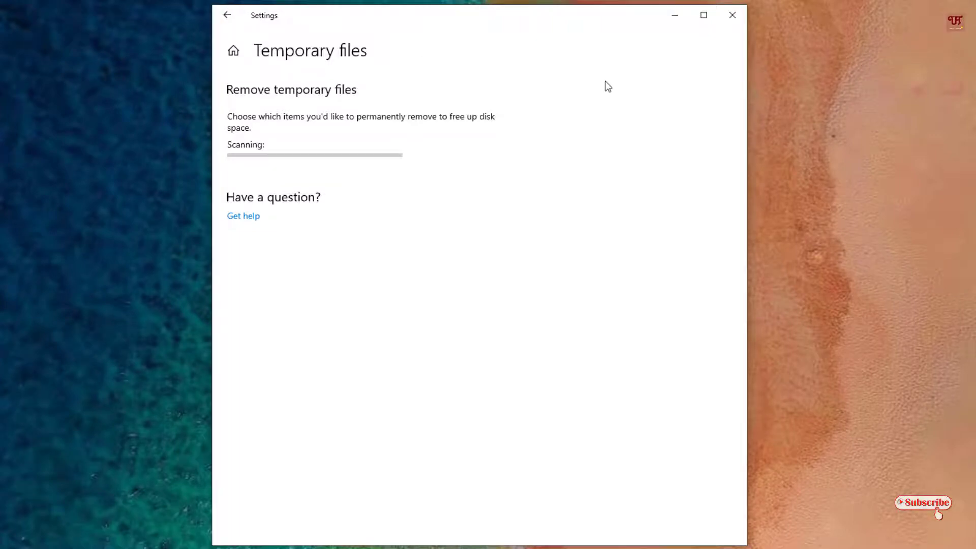
click(732, 15)
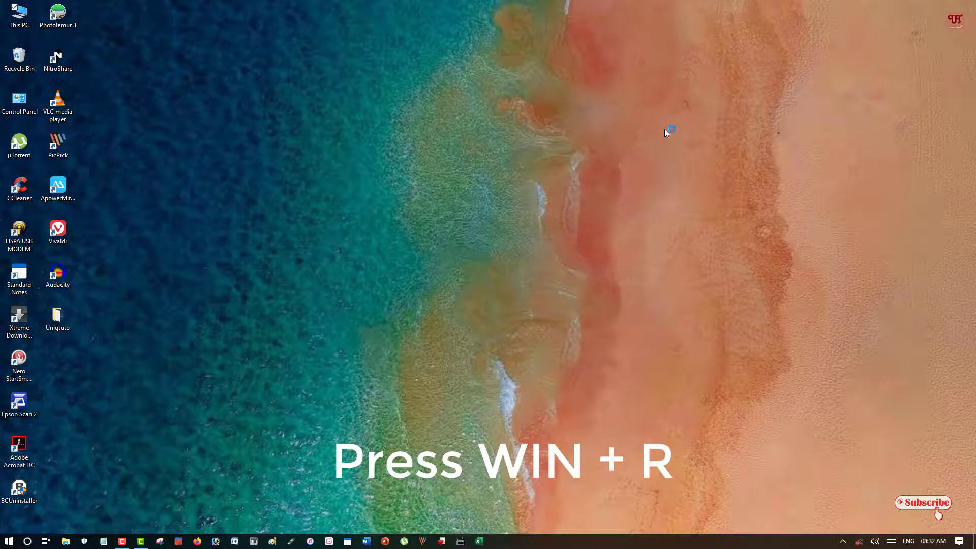
- Run %temp% from the Win+R prompt to show the Temp folder with its 104 items
key(super+r)
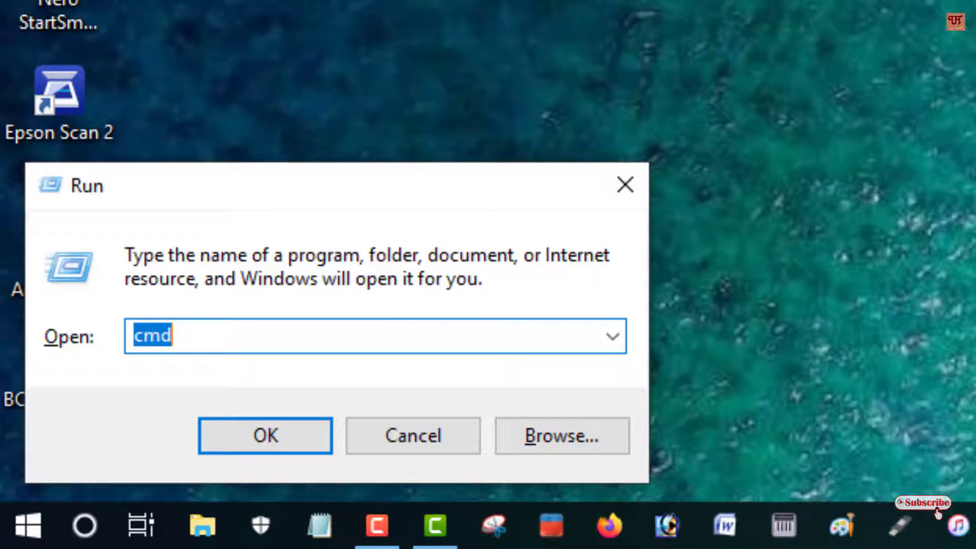
text(%)
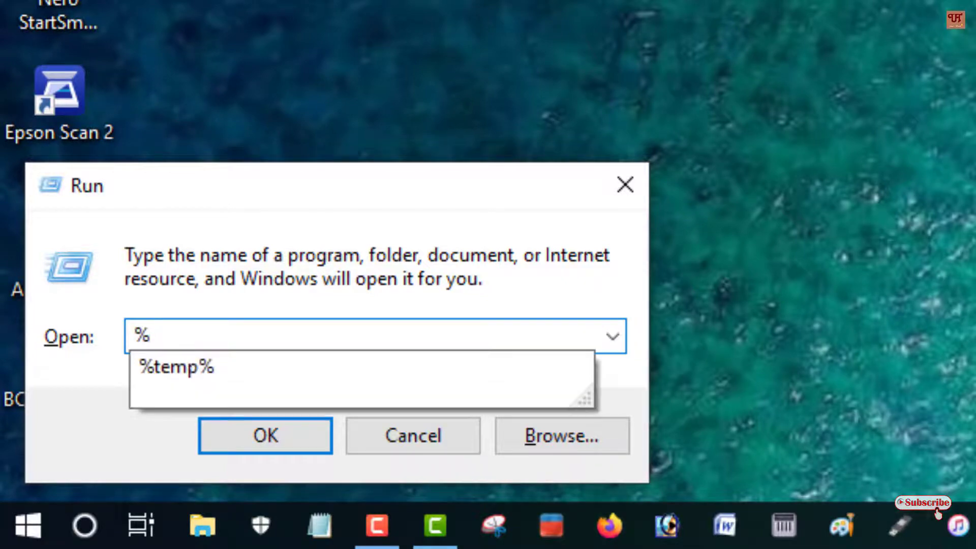
click(173, 373)
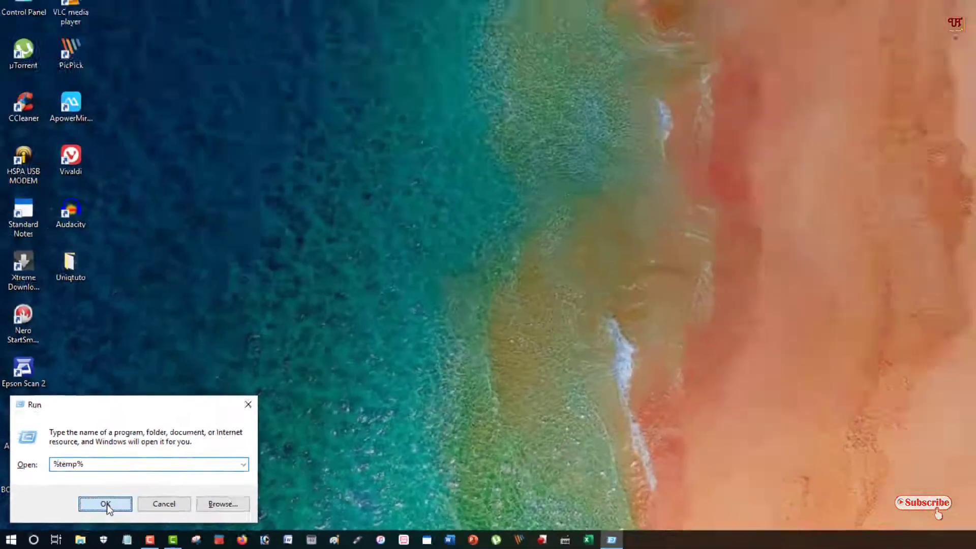
click(244, 446)
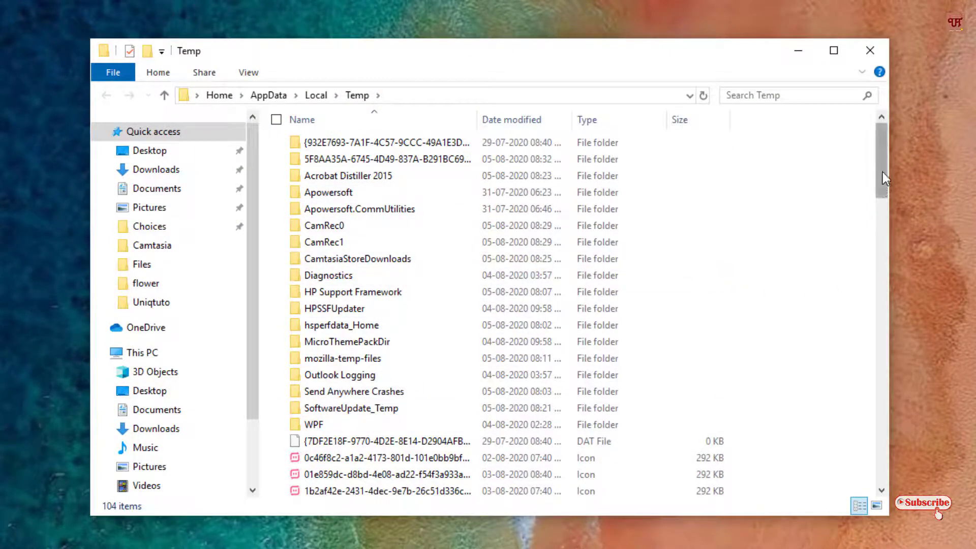
mouse_move(883, 172)
mouse_down()
mouse_move(876, 506)
mouse_move(899, 139)
mouse_up()
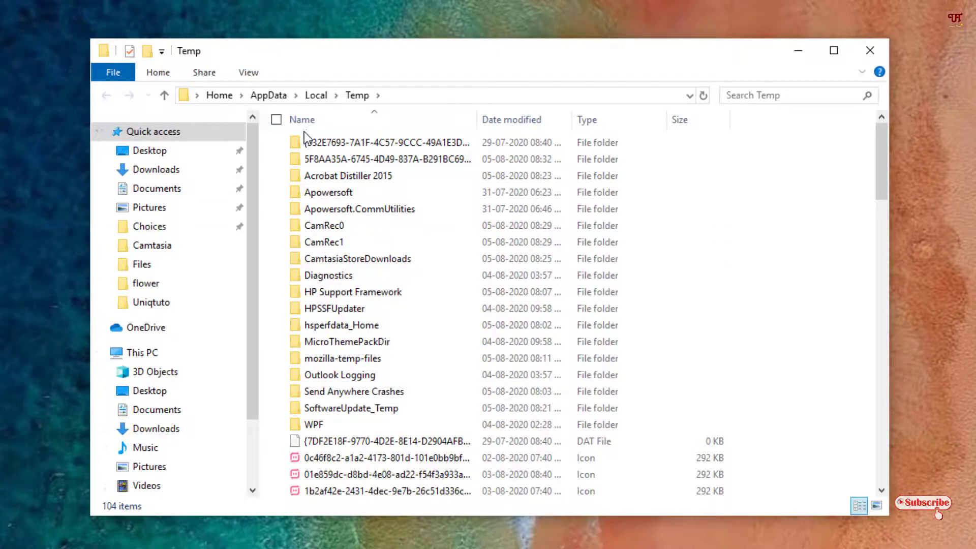
- Select all 104 Temp items, delete them from the right-click menu, and close the window
drag(267, 144, 294, 358)
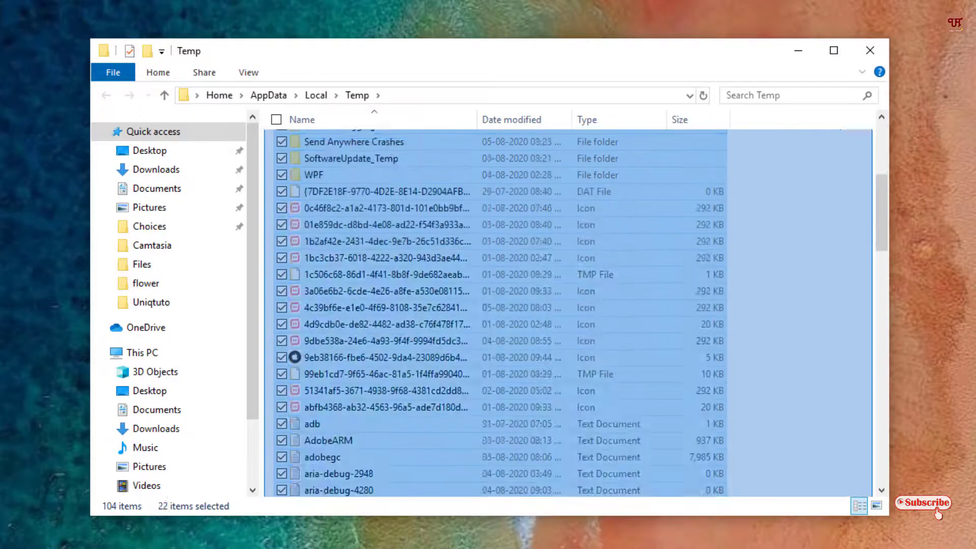
drag(878, 503, 760, 501)
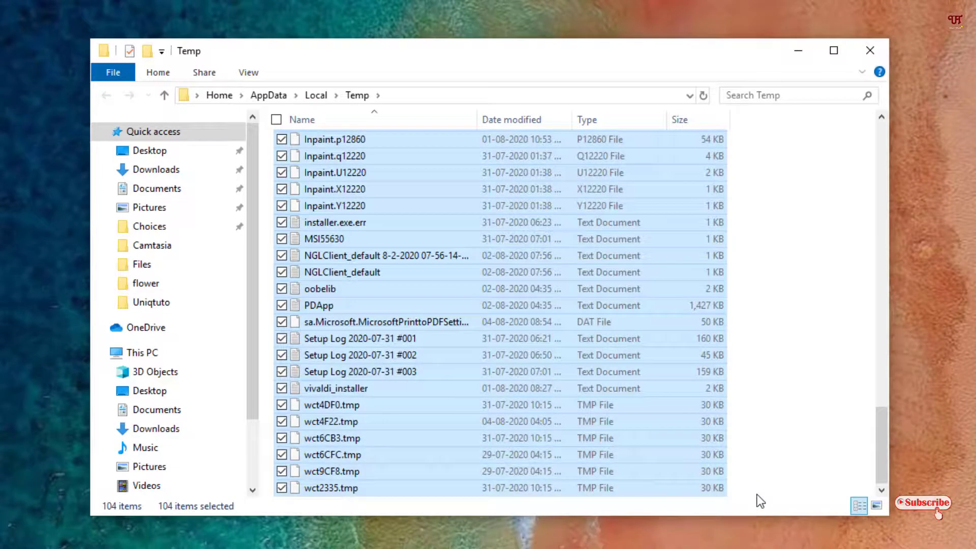
scroll(779, 423, up, 3)
scroll(779, 422, up, 4)
scroll(778, 421, up, 6)
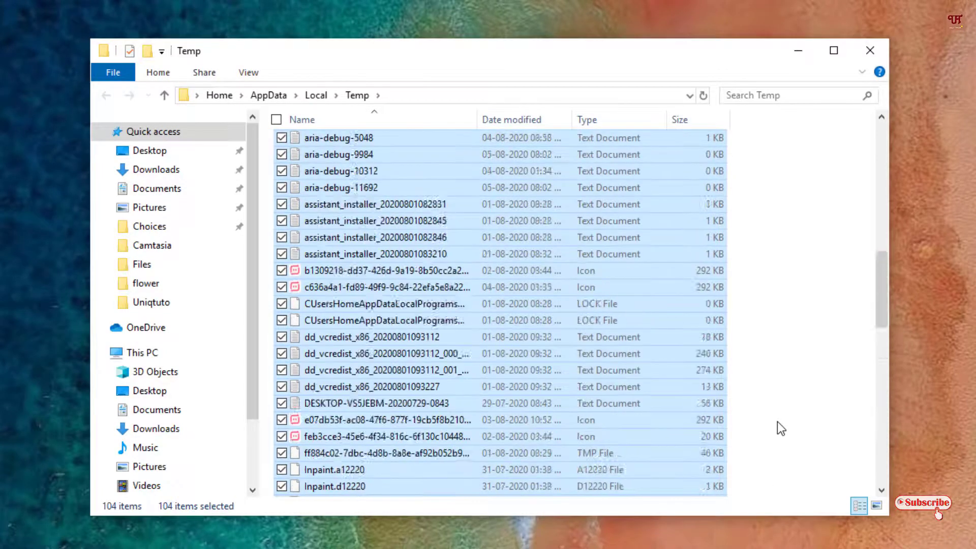
scroll(778, 422, up, 6)
scroll(777, 422, up, 4)
scroll(777, 422, up, 2)
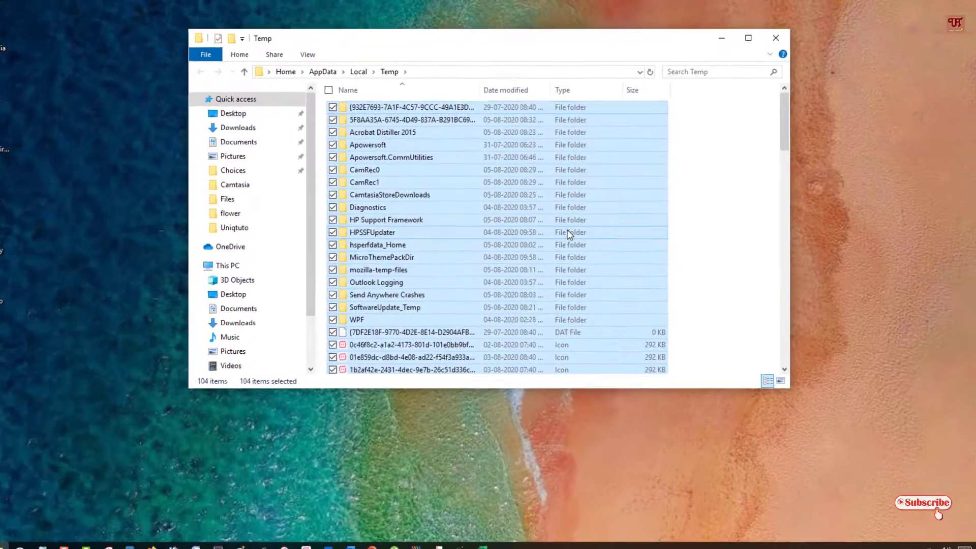
right_click(390, 158)
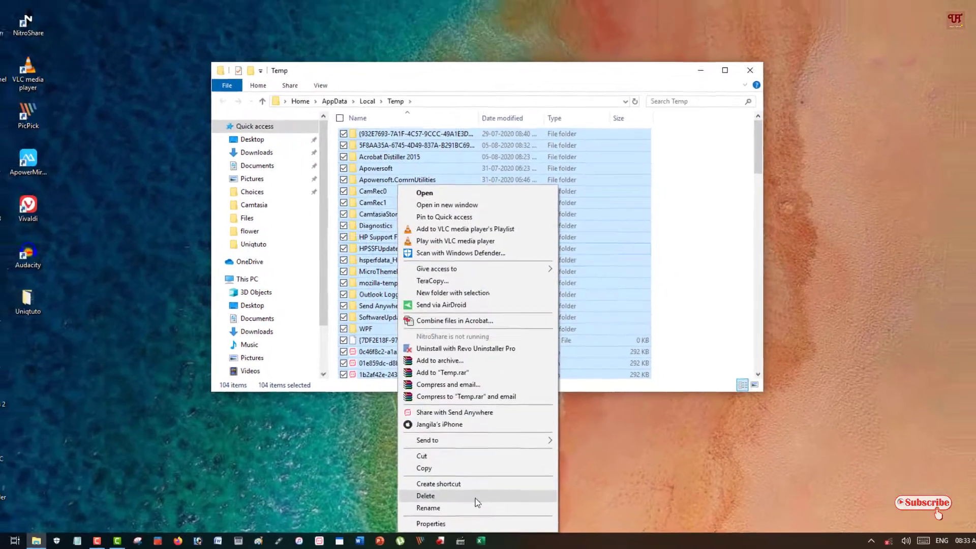
click(707, 324)
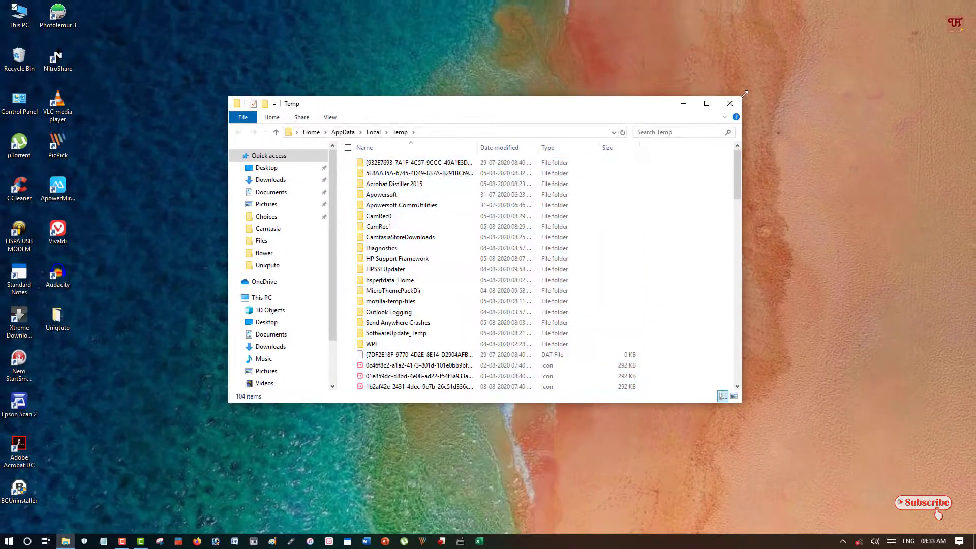
click(738, 100)
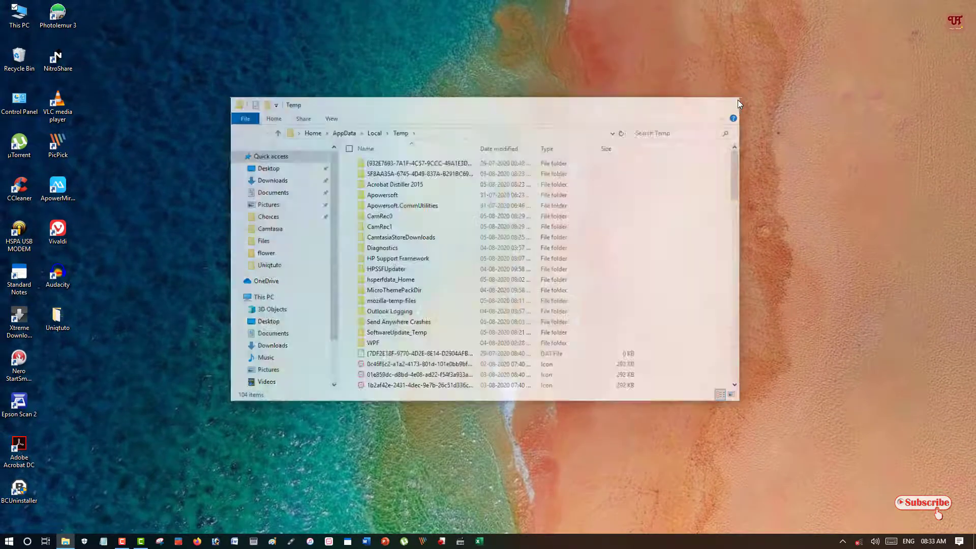